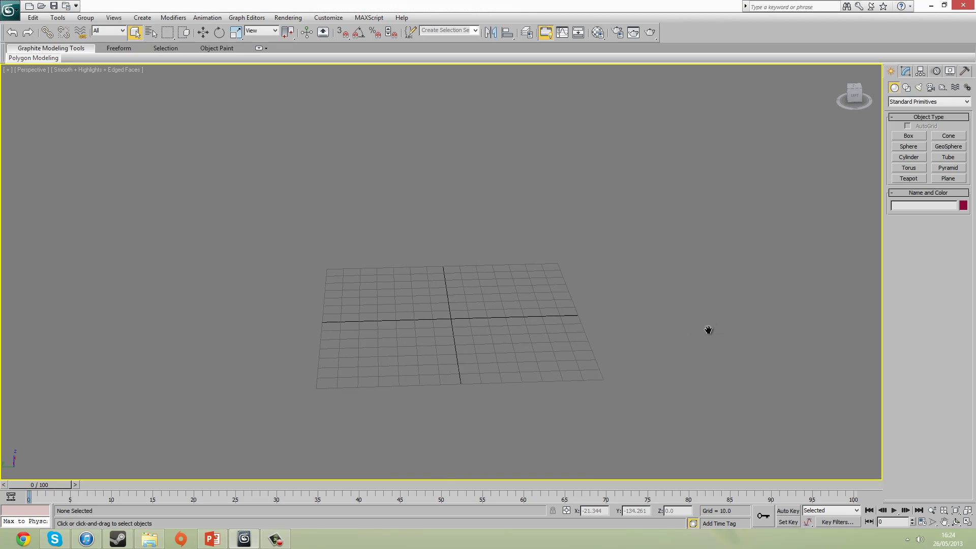
Create a tall cylinder primitive standing at the centre of the grid.
left_click(909, 158)
left_click_drag(448, 319, 447, 291)
right_click(579, 183)
key("e")
middle_click_drag(579, 183, 578, 205)
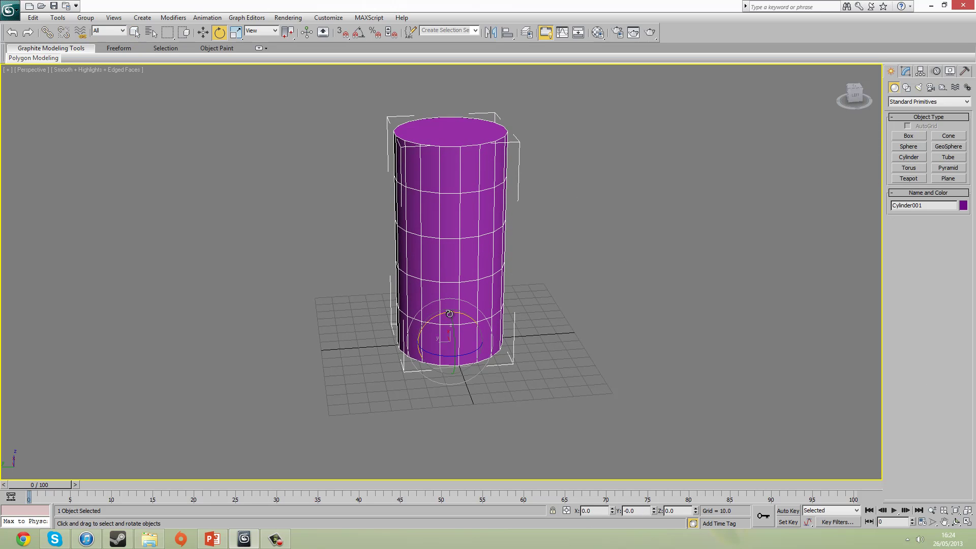
middle_click_drag(587, 280, 575, 297)
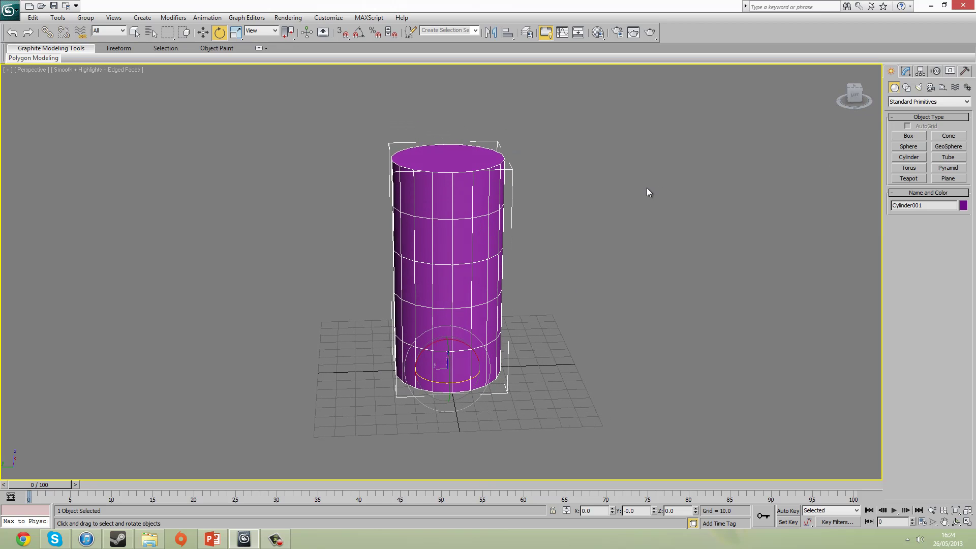
Apply an Unwrap UVW modifier to the cylinder.
left_click(905, 72)
left_click(910, 100)
scroll(911, 103, "down", 5)
key("u")
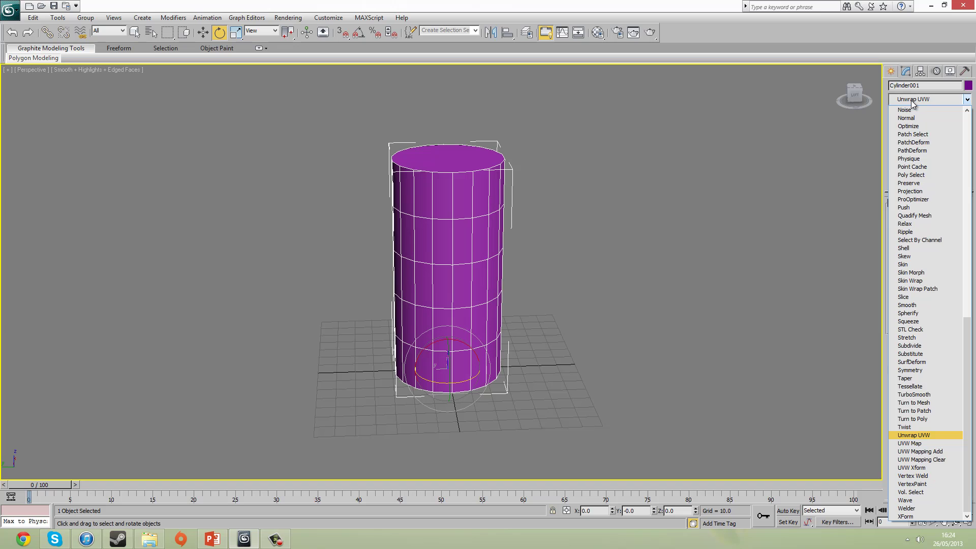
key("Return")
mouse_move(592, 335)
middle_mouse_down()
mouse_move(599, 347)
mouse_move(732, 344)
mouse_move(663, 358)
mouse_move(607, 345)
middle_mouse_up()
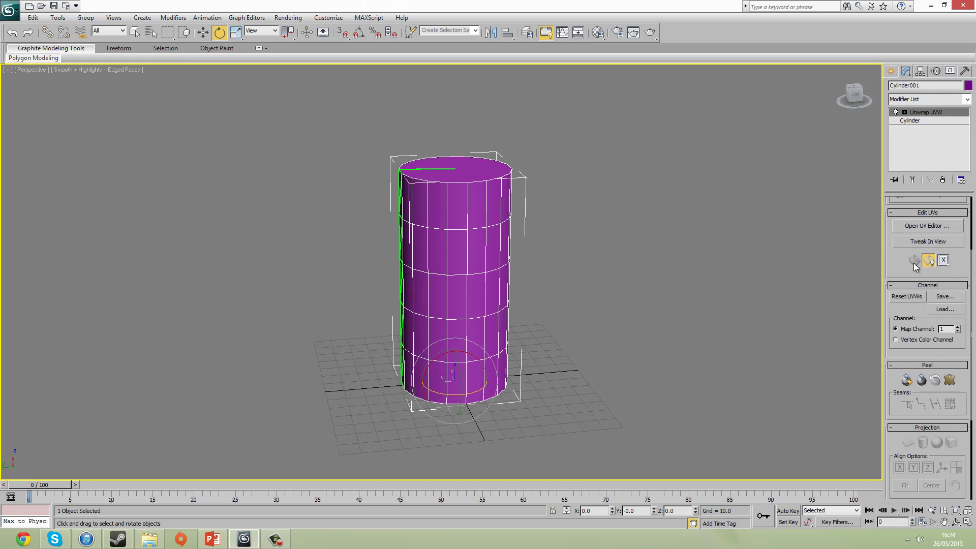
middle_click_drag(721, 284, 724, 316, "alt")
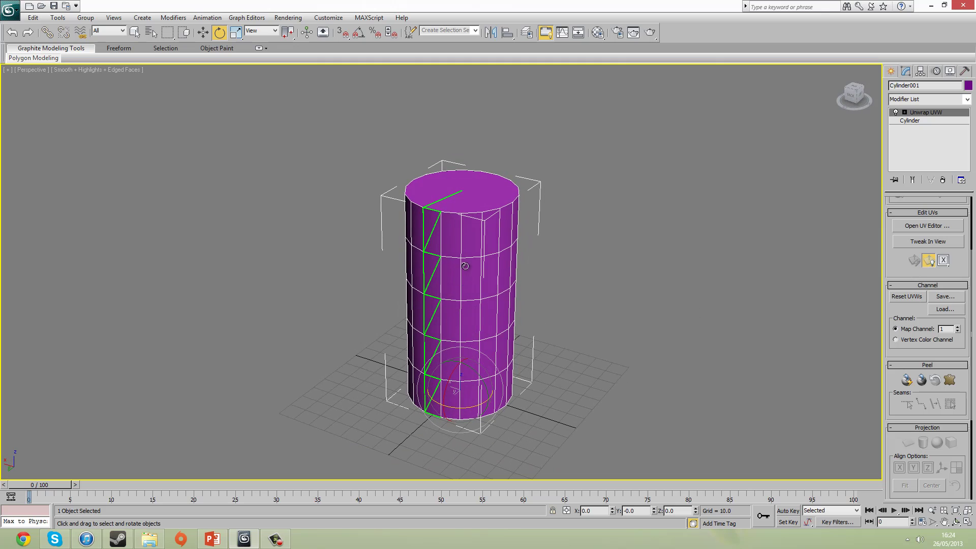
middle_click_drag(456, 259, 419, 265, "alt")
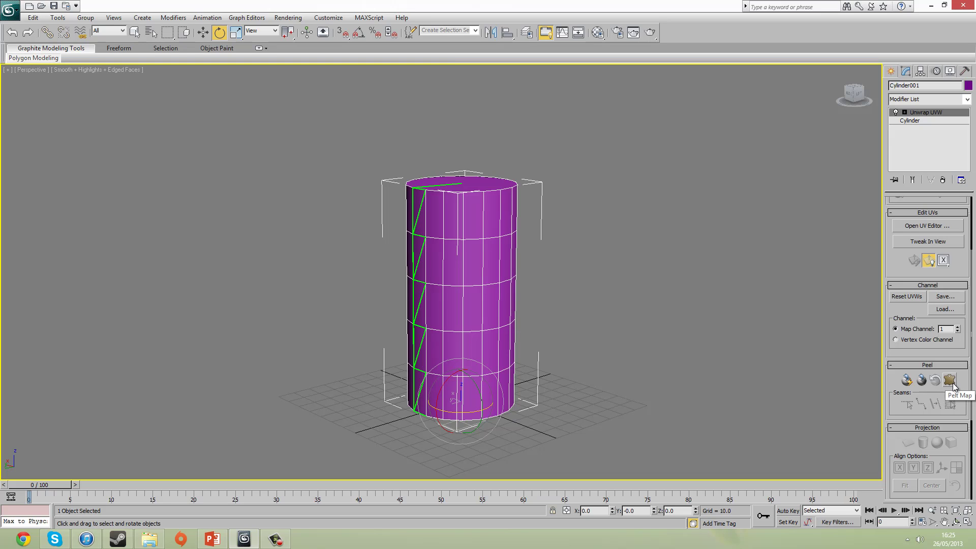
Hide the checker background in the UV editor and close the editor.
left_click(914, 227)
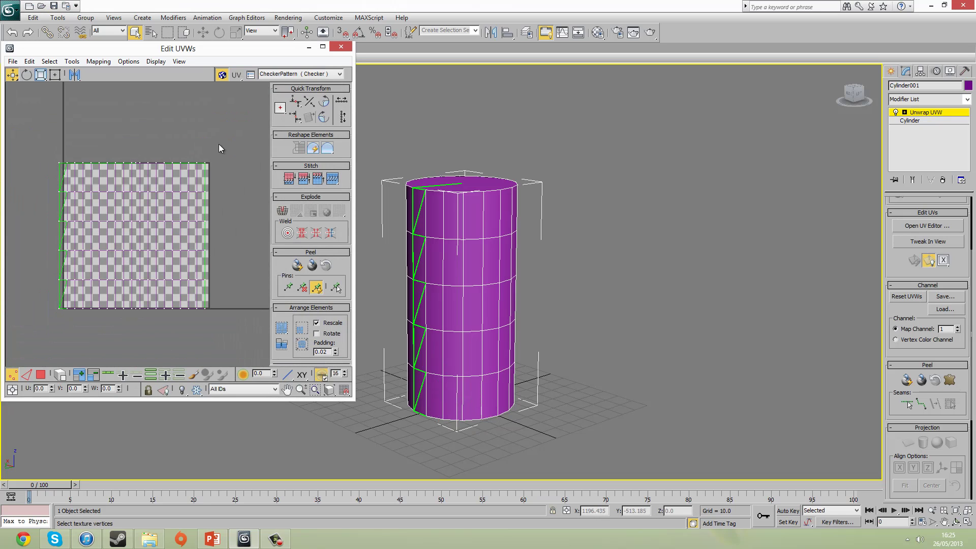
left_click(220, 76)
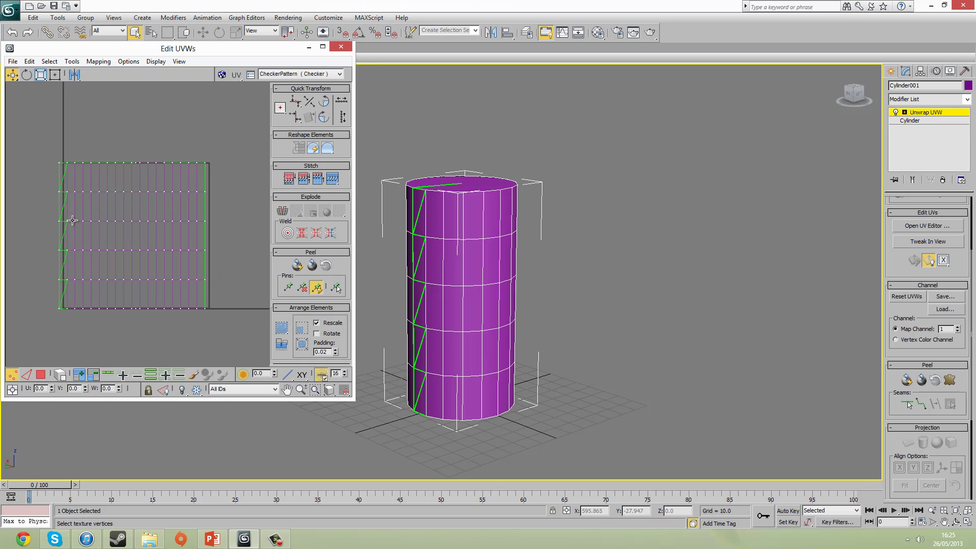
left_click(340, 47)
middle_click_drag(544, 266, 479, 192)
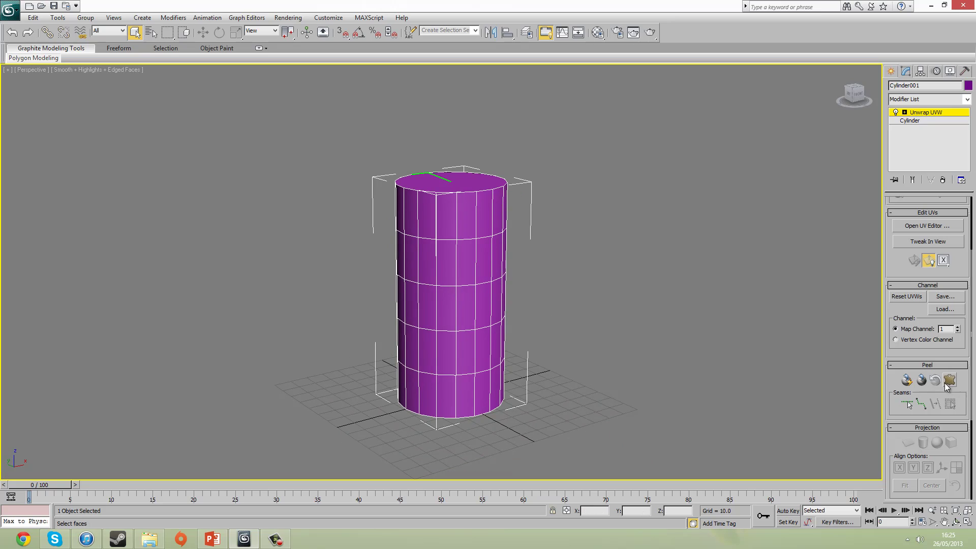
Select a full-height vertical edge line on the cylinder's side, opposite the green default seam, and convert it to a seam.
left_click_drag(901, 352, 901, 344)
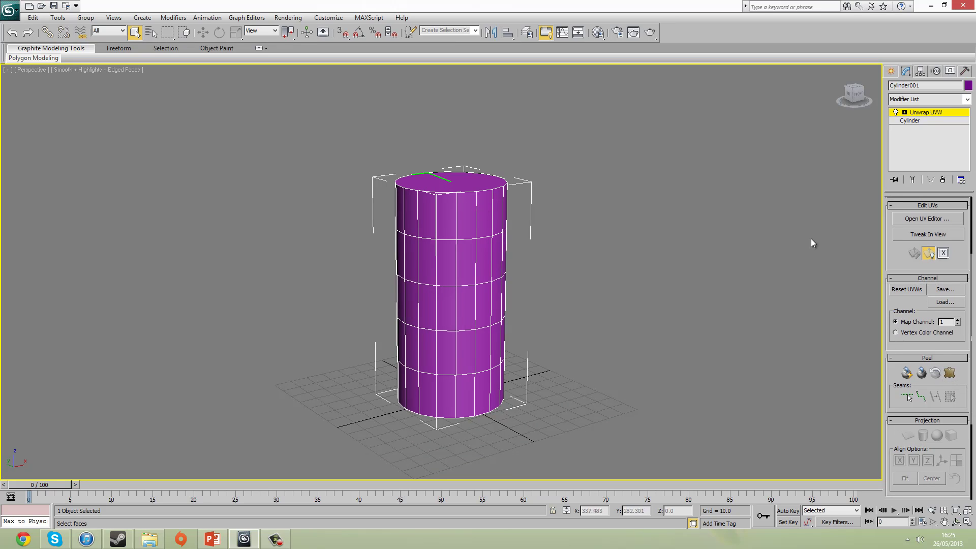
left_click_drag(888, 256, 889, 349)
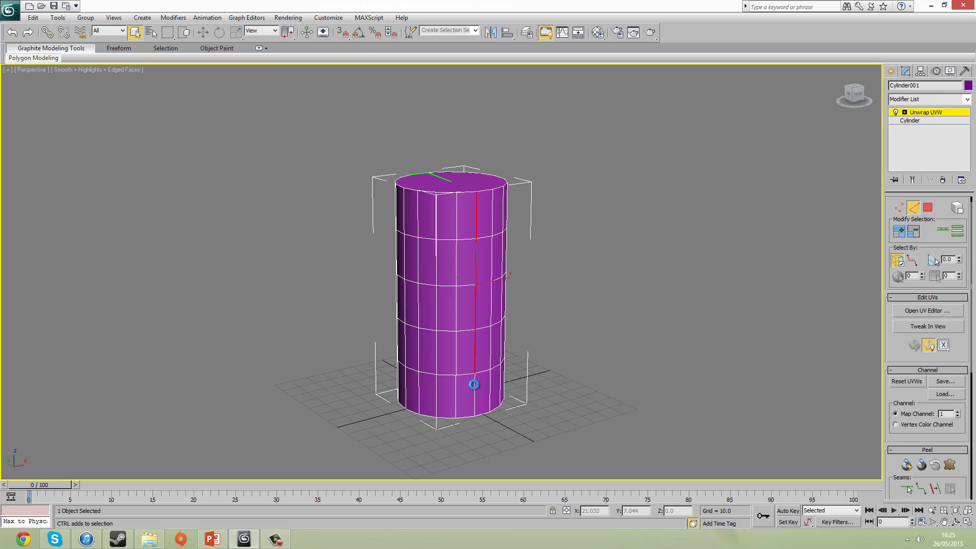
middle_click_drag(582, 333, 475, 197, "alt")
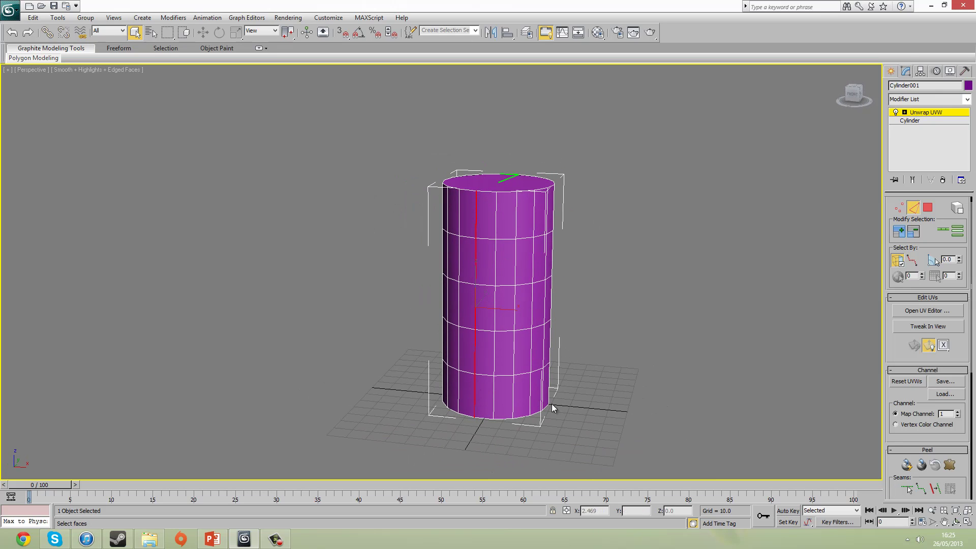
scroll(894, 356, "down", 5)
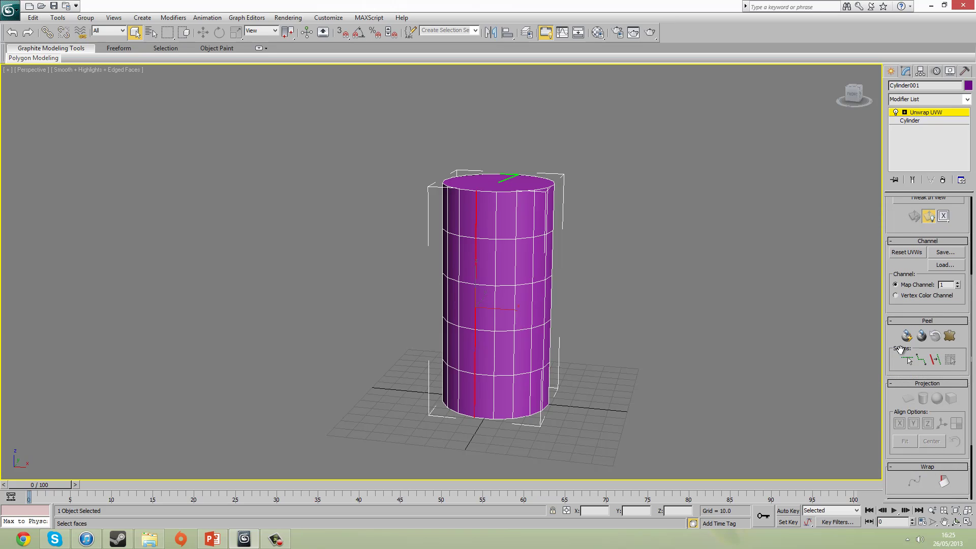
left_click(934, 359)
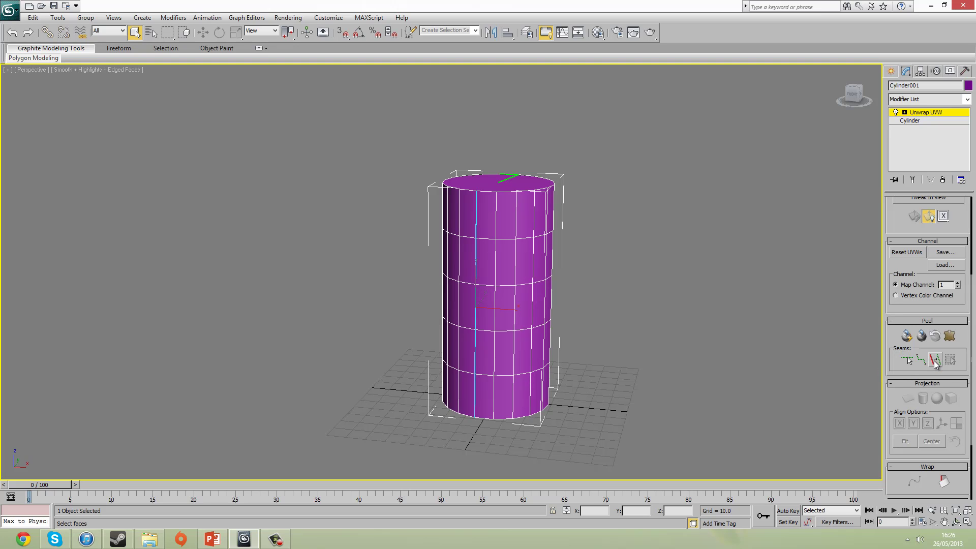
Select all the polygons around the cylinder's side, leaving out the top and bottom caps.
middle_click_drag(620, 276, 542, 274, "alt")
middle_click_drag(727, 277, 604, 272, "alt")
left_click_drag(632, 203, 392, 399)
middle_click_drag(388, 381, 472, 370, "alt")
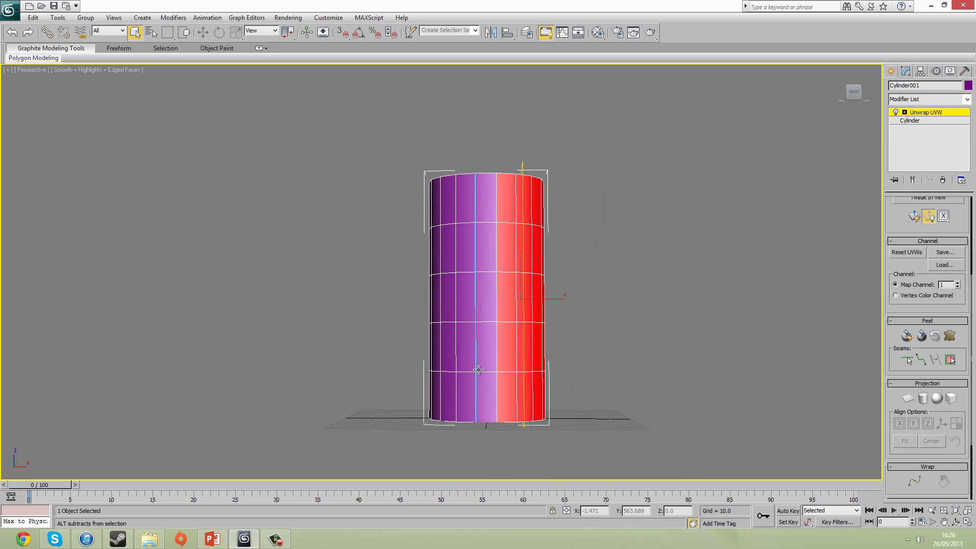
middle_click_drag(370, 398, 536, 355, "alt")
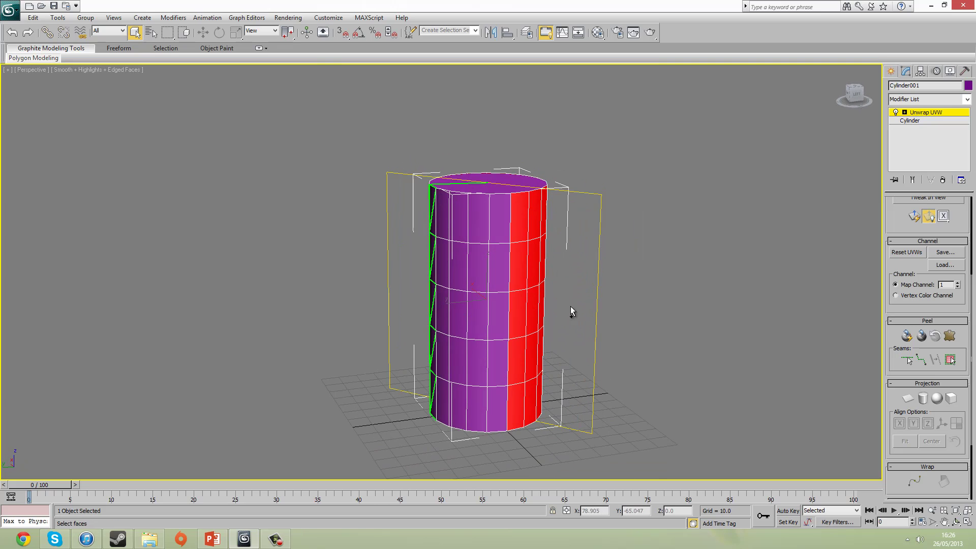
middle_click_drag(451, 322, 459, 343, "alt")
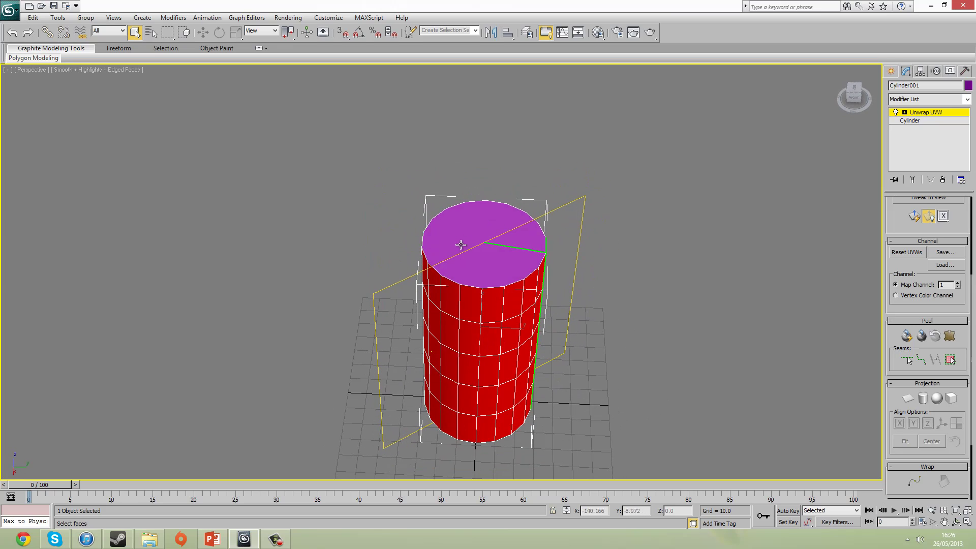
middle_click_drag(568, 342, 491, 226, "alt")
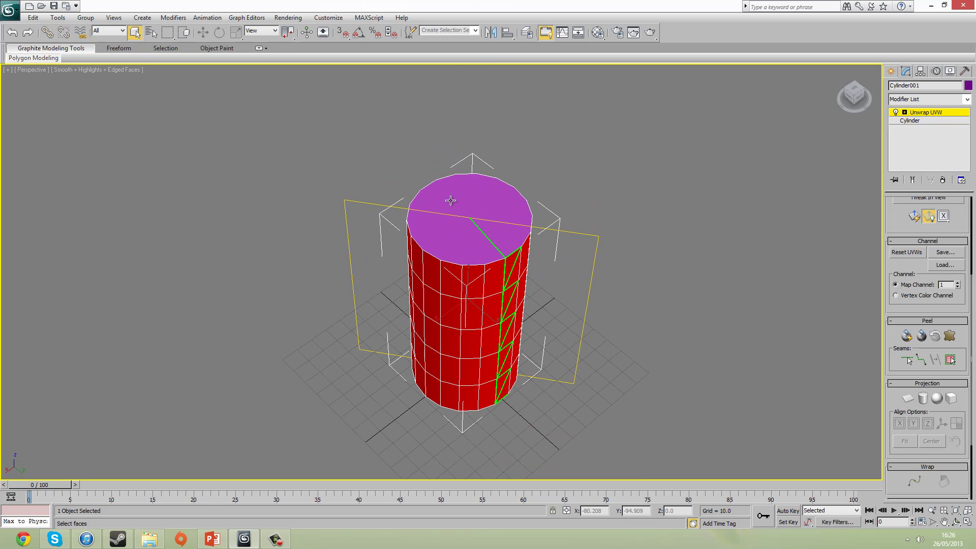
middle_click_drag(445, 290, 479, 257, "alt")
middle_click_drag(584, 287, 463, 338, "alt")
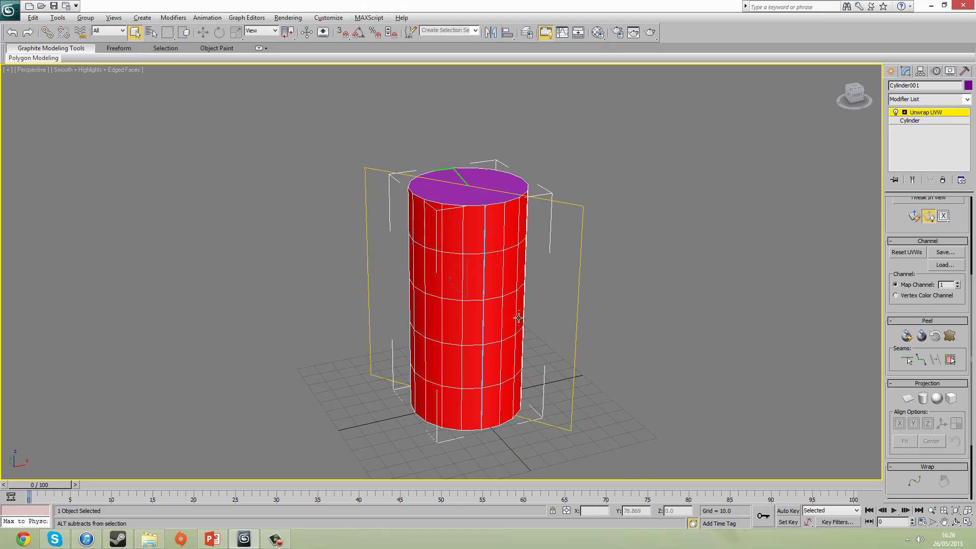
middle_click_drag(445, 241, 476, 197, "alt")
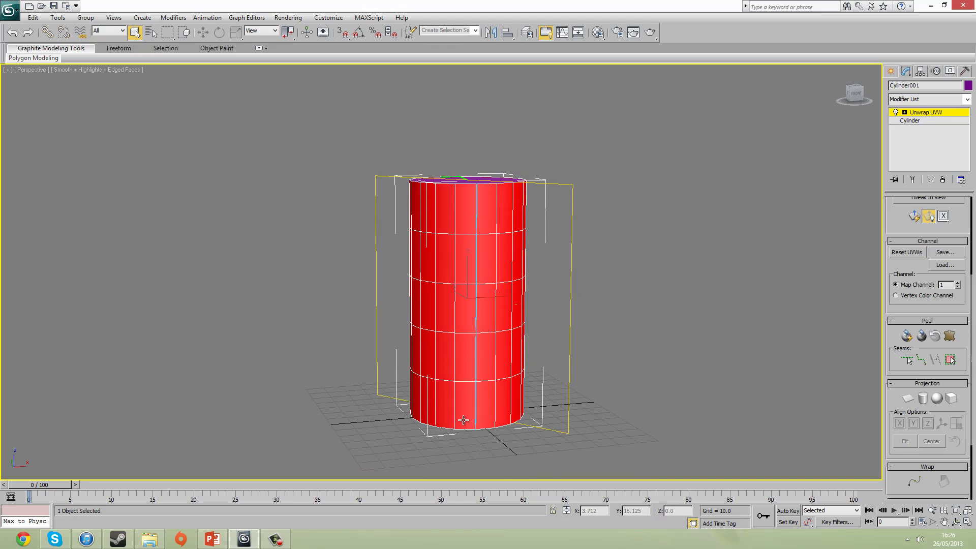
middle_click_drag(439, 293, 476, 242, "alt")
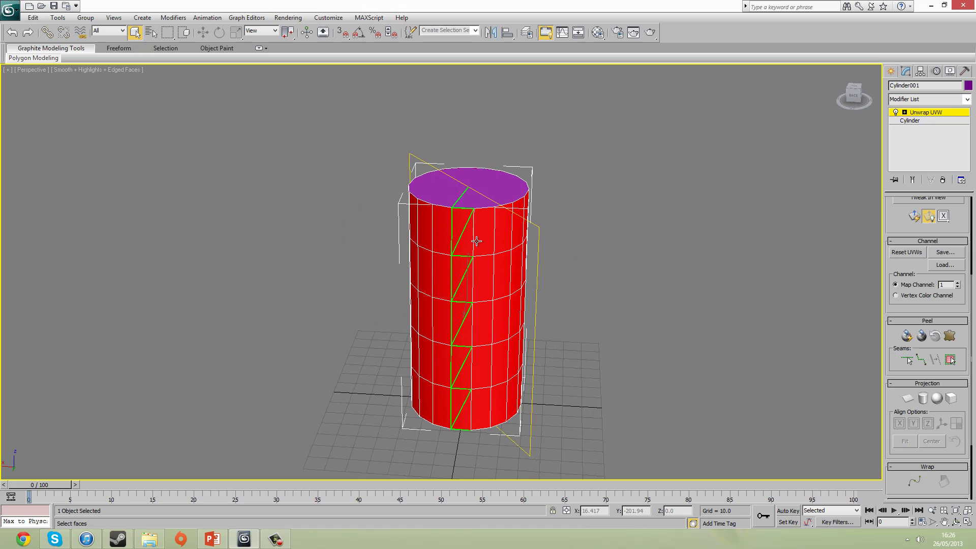
middle_click_drag(599, 346, 433, 338, "alt")
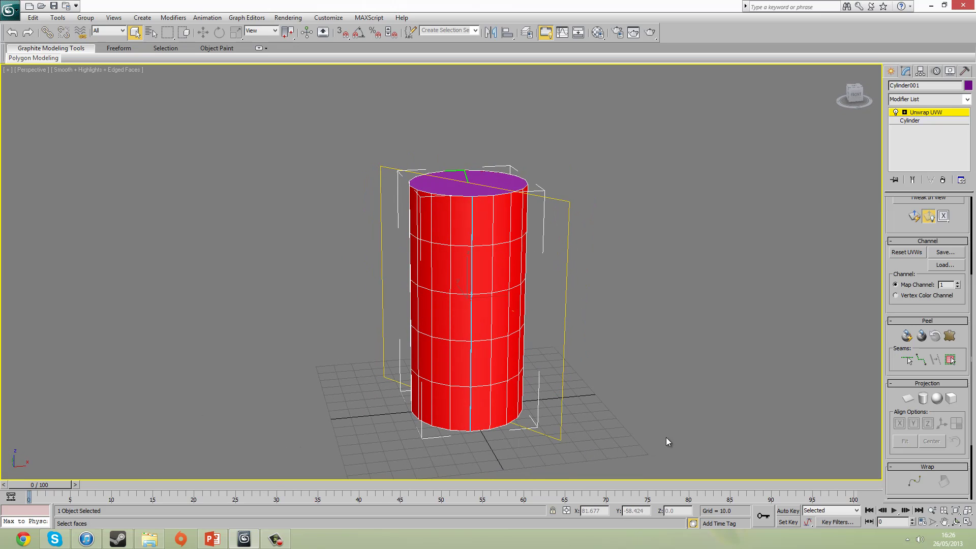
Open the UV editor and pelt map the selected side faces by running the pelt simulation with 5 samples.
scroll(914, 244, "up", 5)
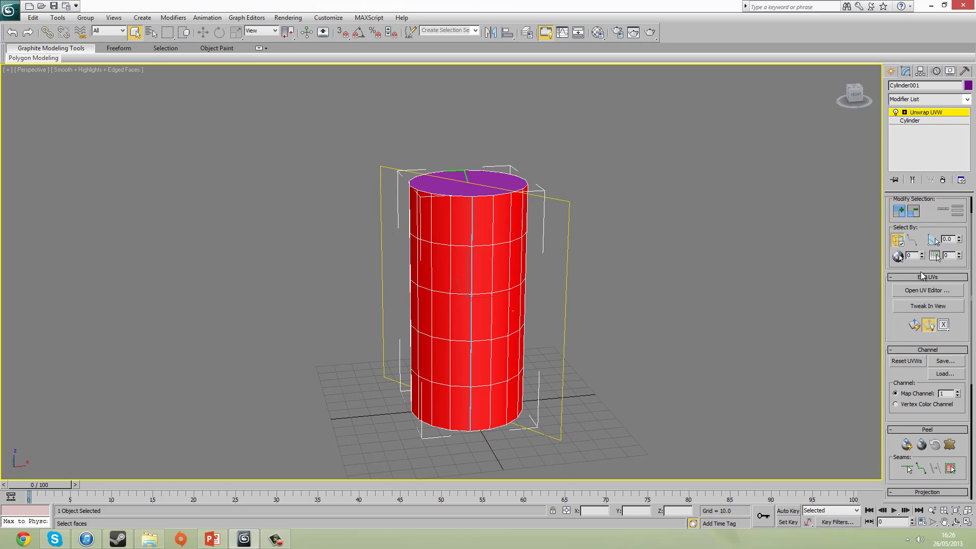
left_click(925, 291)
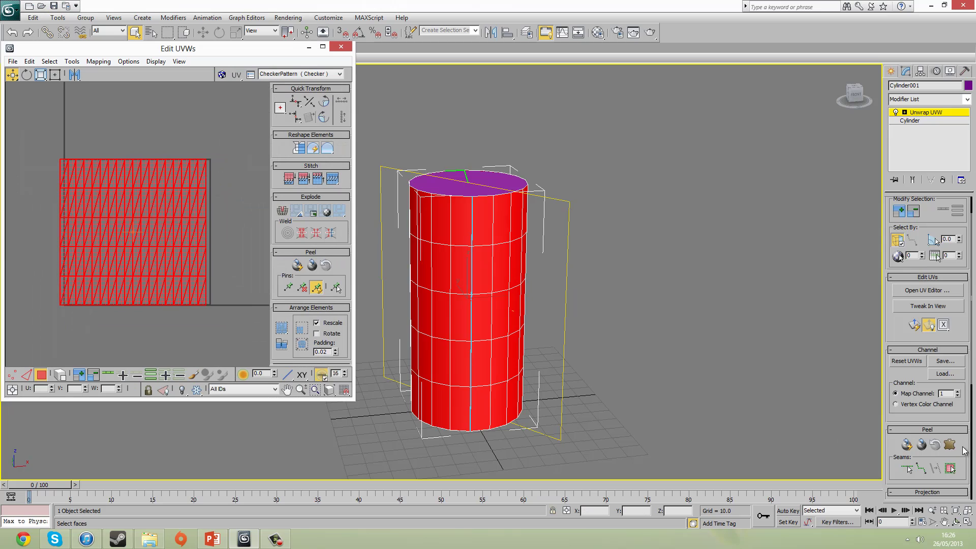
left_click(949, 445)
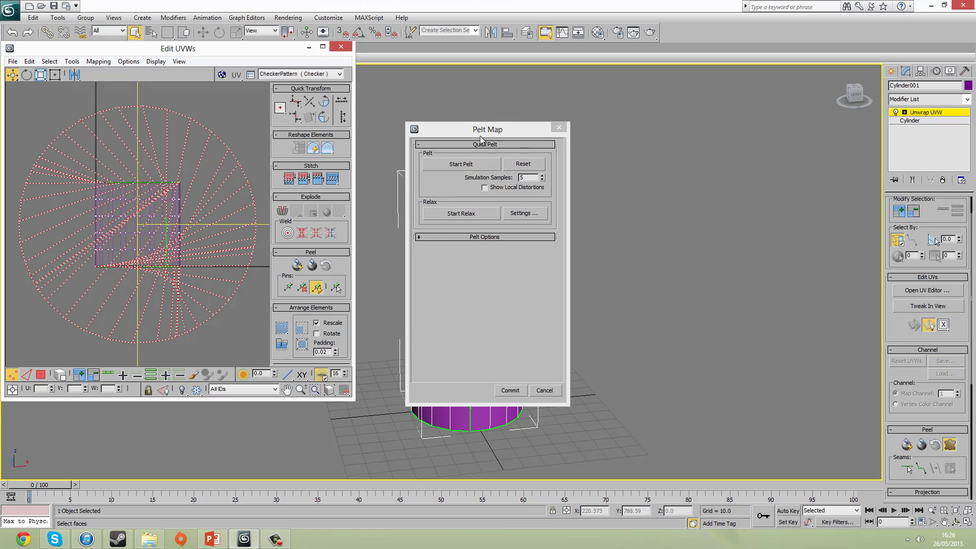
left_click(455, 165)
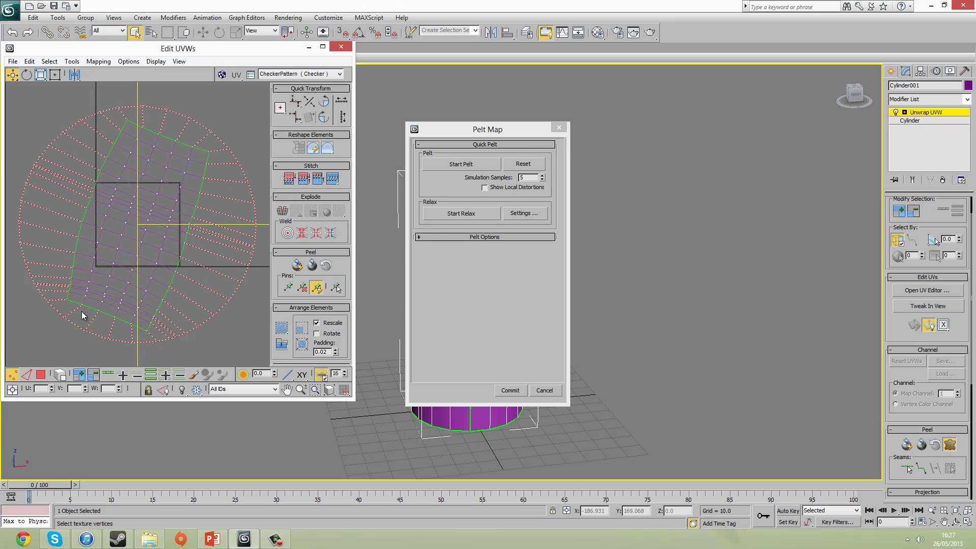
left_click(483, 131)
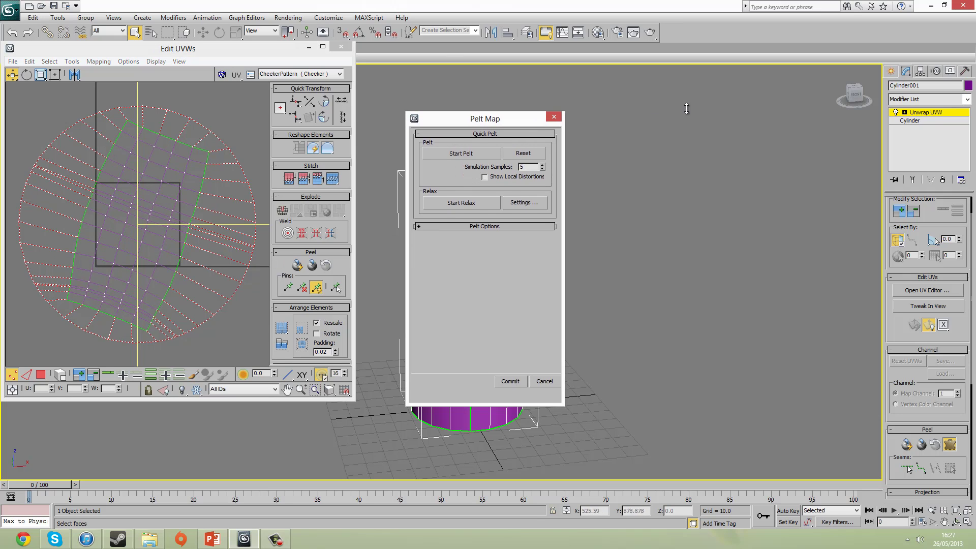
left_click_drag(538, 127, 743, 121)
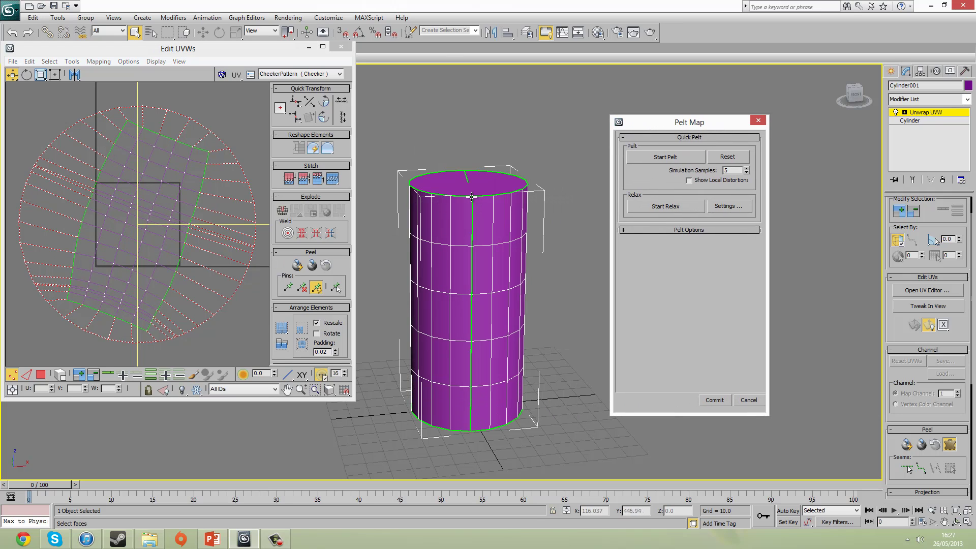
middle_click_drag(461, 342, 601, 343)
middle_click_drag(483, 422, 552, 352, "alt")
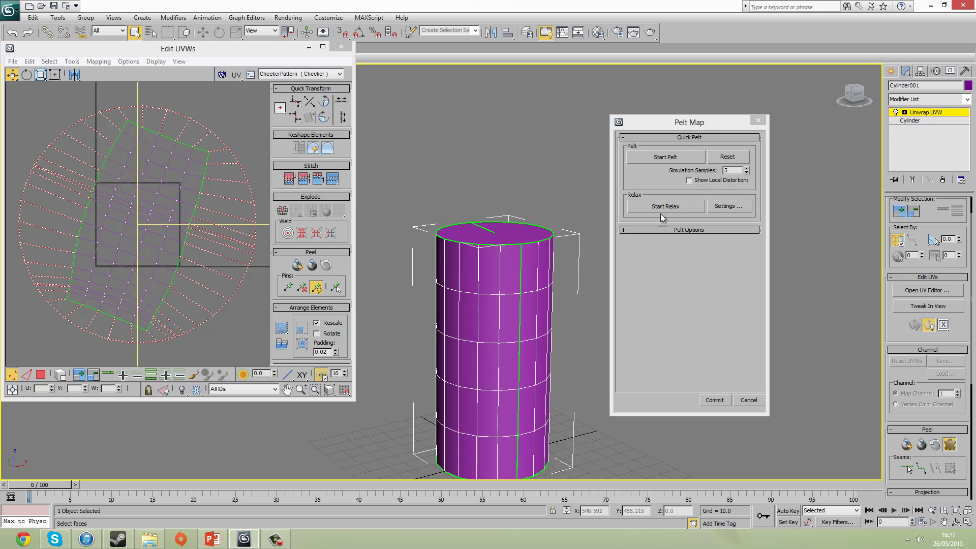
Try relaxing the pelted side UVs, and undo the relaxation.
left_click(677, 211)
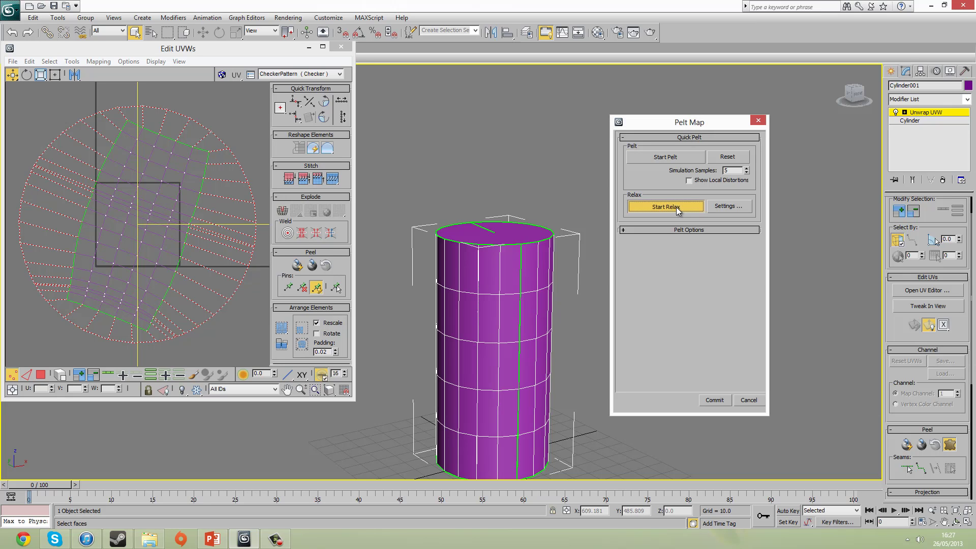
left_click(132, 148)
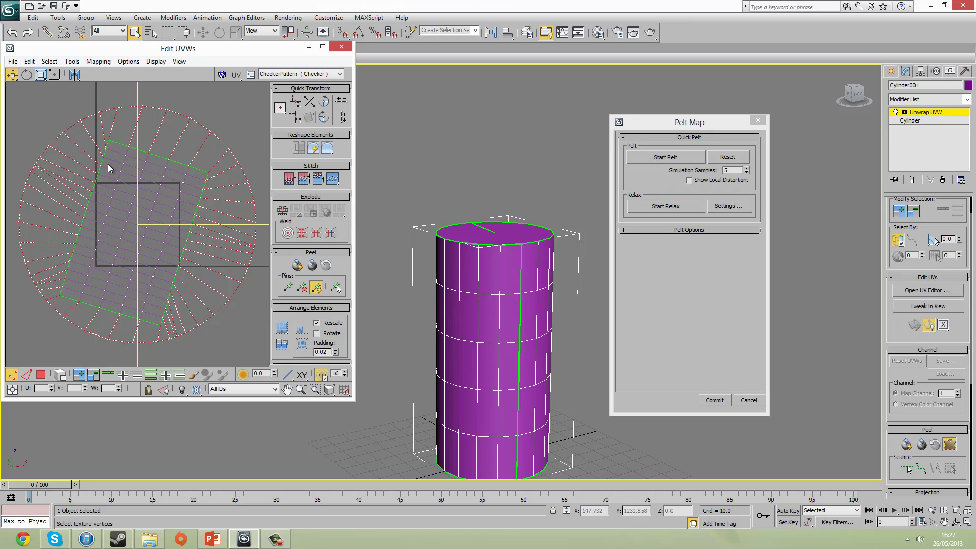
middle_click_drag(145, 202, 148, 196)
key("ctrl+z")
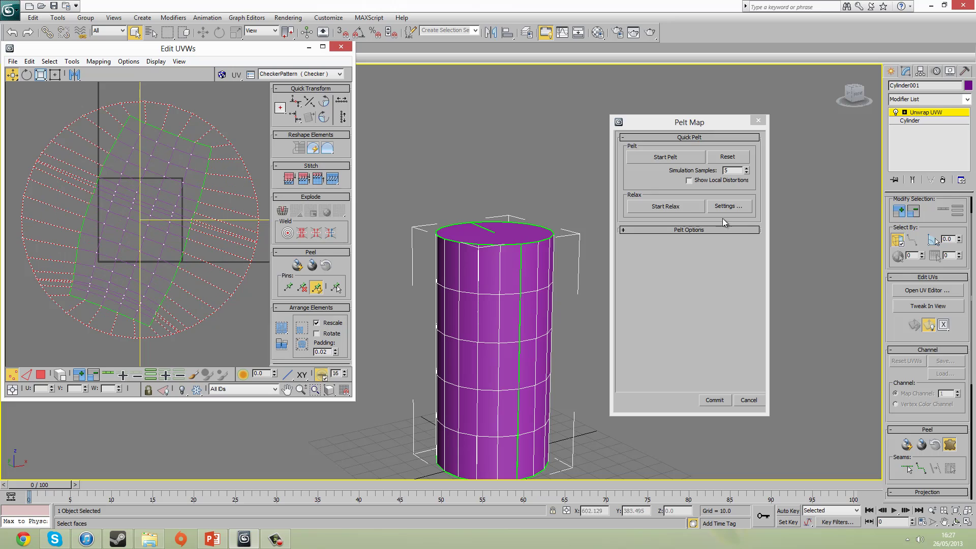
Relax the pelted side UVs until they straighten into an even grid, and stop the relaxation.
left_click(670, 209)
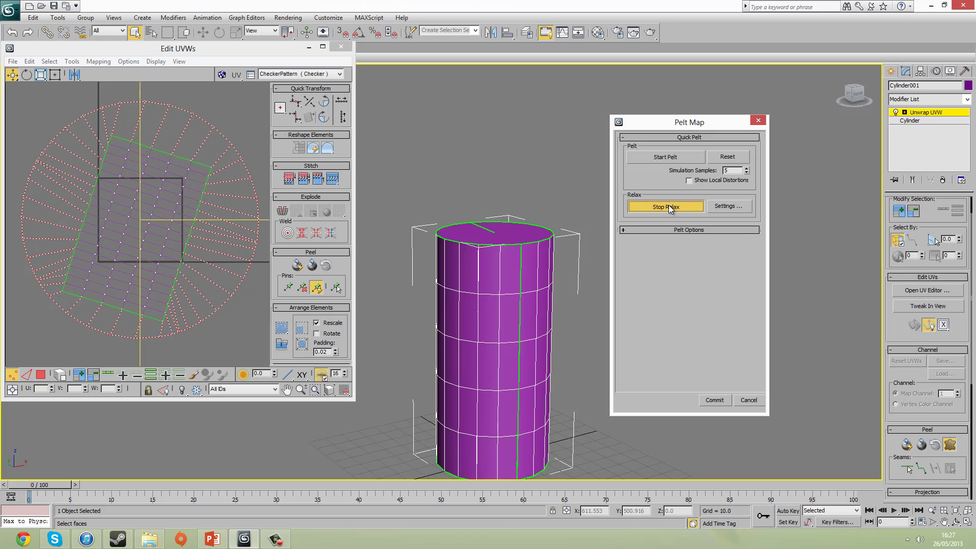
left_click(670, 208)
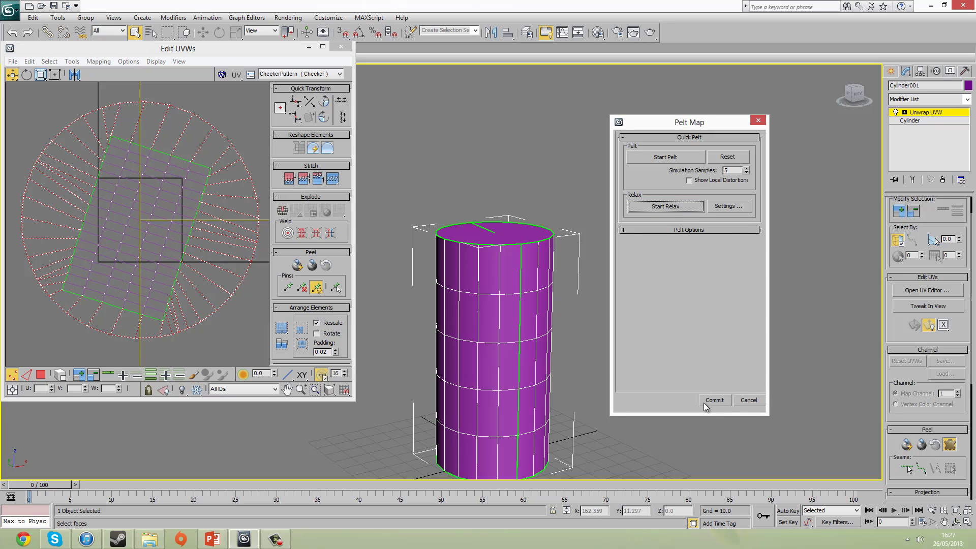
left_click(36, 114)
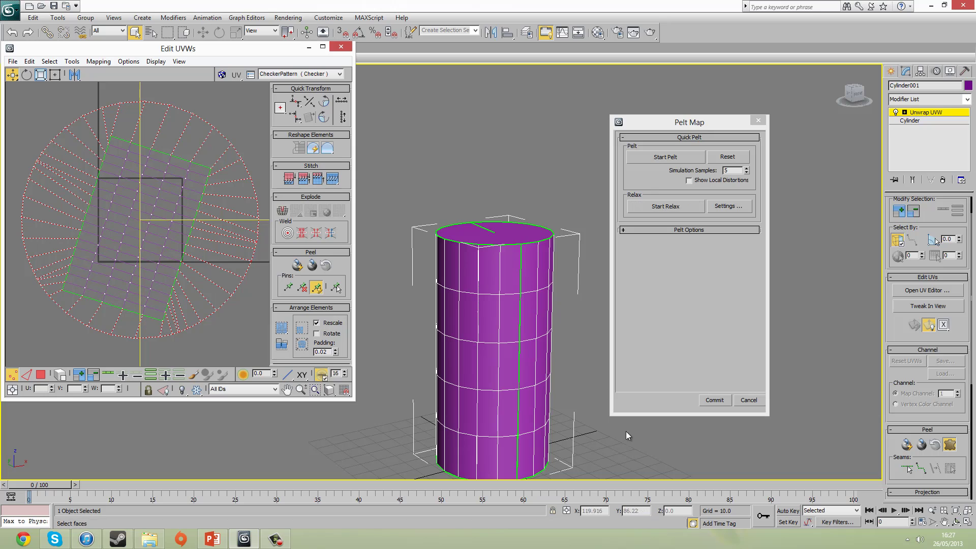
Commit the side faces' pelt mapping and move the side shell outside the UV tile.
left_click(707, 403)
middle_click_drag(153, 214, 152, 257)
left_click_drag(152, 256, 248, 234)
middle_click_drag(248, 234, 153, 221)
left_click_drag(169, 233, 214, 199)
middle_click_drag(152, 199, 220, 209)
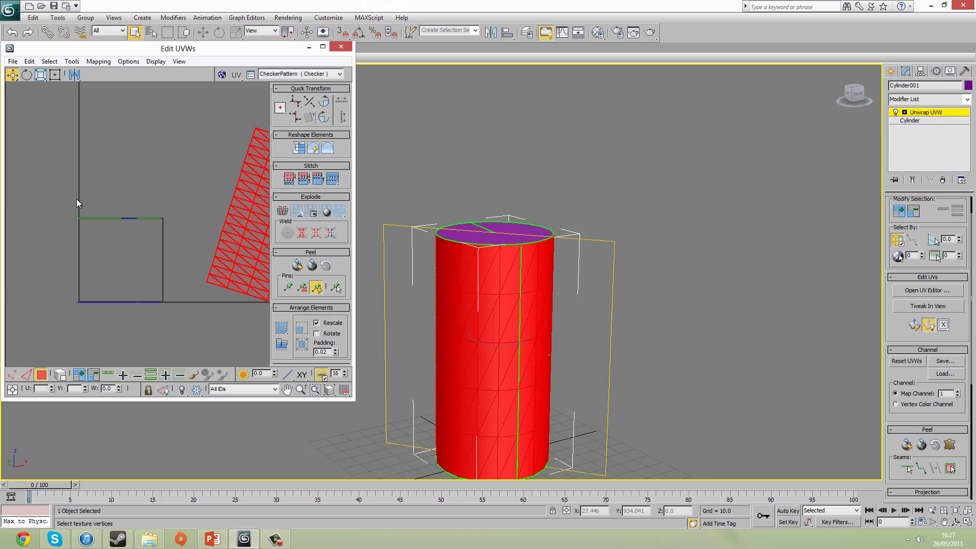
Select the top and bottom cap faces, pelt map and relax them, and commit the result.
left_click(161, 219)
left_click_drag(169, 184, 49, 342)
middle_click_drag(557, 231, 552, 311, "alt")
middle_click_drag(462, 264, 549, 322, "alt")
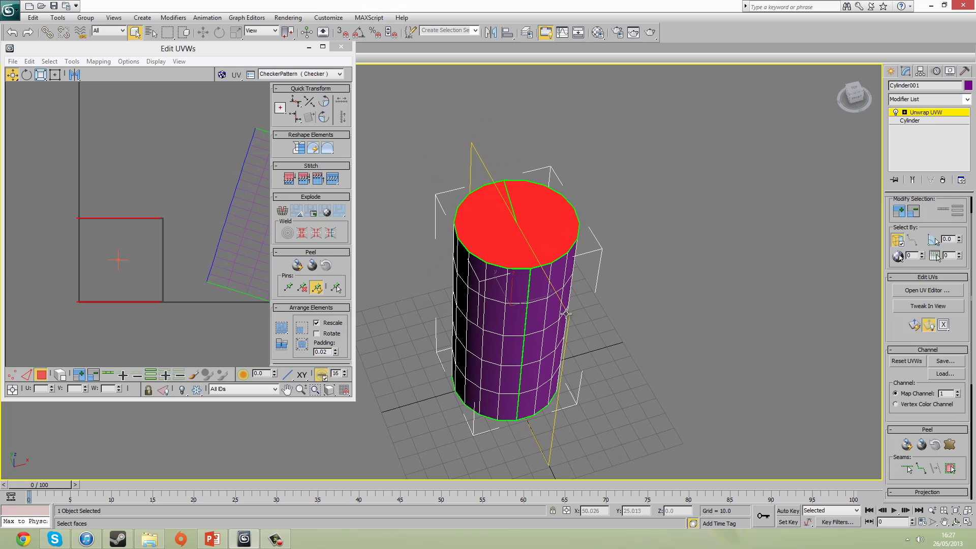
scroll(943, 403, "down", 2)
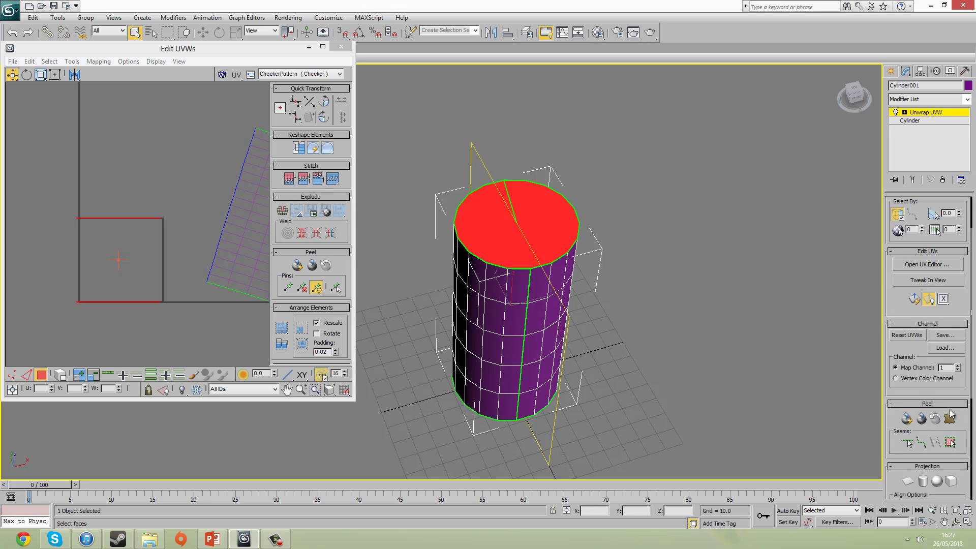
left_click(139, 181)
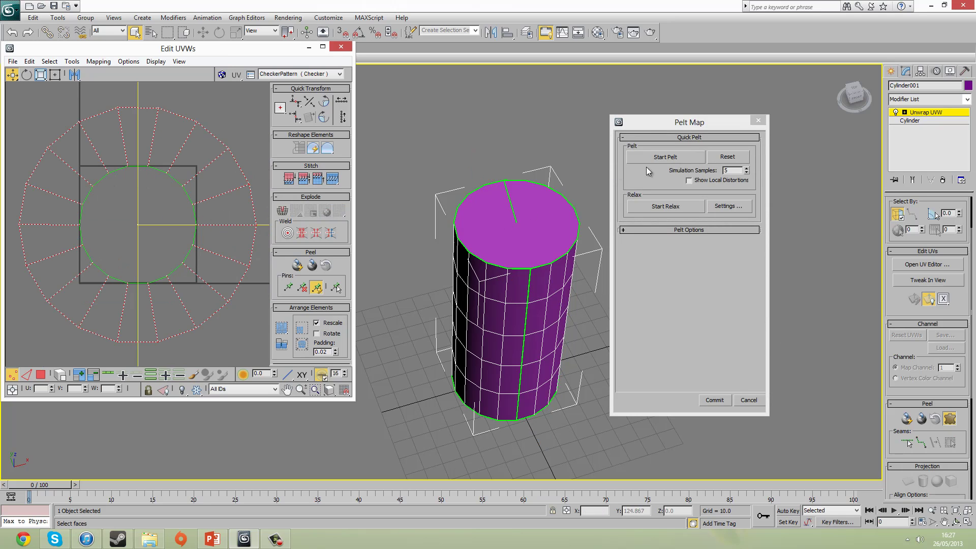
left_click(656, 158)
left_click(659, 209)
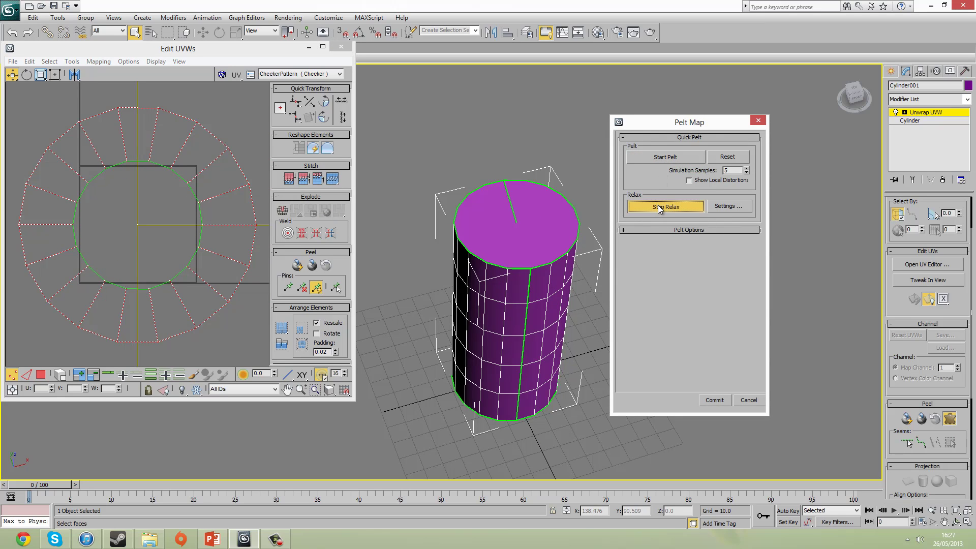
left_click(659, 208)
left_click(714, 400)
Move the pelted cap shell out of the UV tile and deselect it.
middle_click_drag(88, 181, 192, 132)
left_click_drag(178, 180, 76, 208)
left_click(94, 183)
middle_click_drag(152, 167, 68, 205)
Try to pelt map the remaining flat top cap UVs, and undo the last move.
left_click_drag(68, 123, 219, 159)
left_click(949, 418)
left_click(714, 400)
left_click_drag(167, 205, 85, 174)
left_click(148, 197)
middle_click_drag(144, 174, 139, 203)
scroll(128, 176, "down", 2)
left_click_drag(104, 185, 168, 208)
key("ctrl+z")
middle_click_drag(184, 220, 177, 228)
scroll(177, 227, "up", 3)
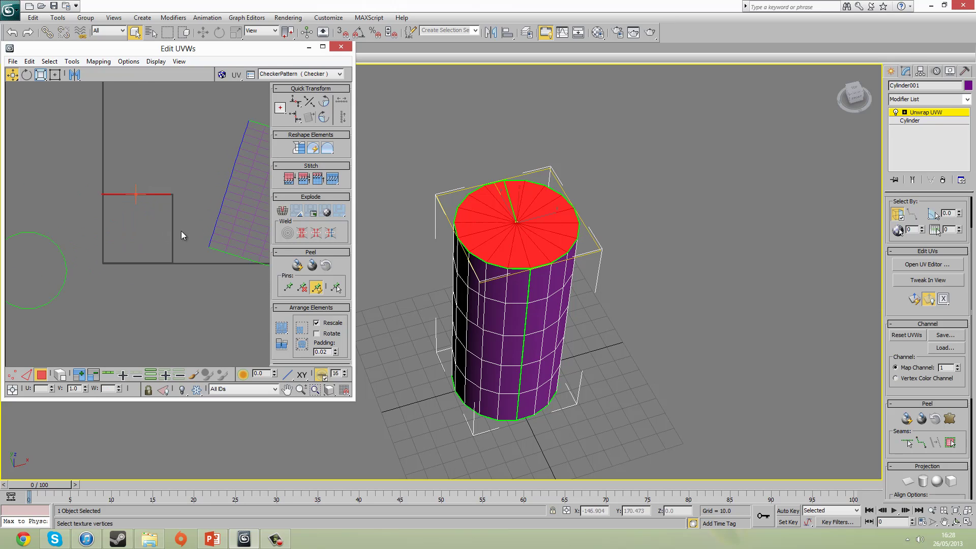
Apply a planar projection to the top cap and move its round shell outside the UV tile, up and to the left.
left_click(907, 481)
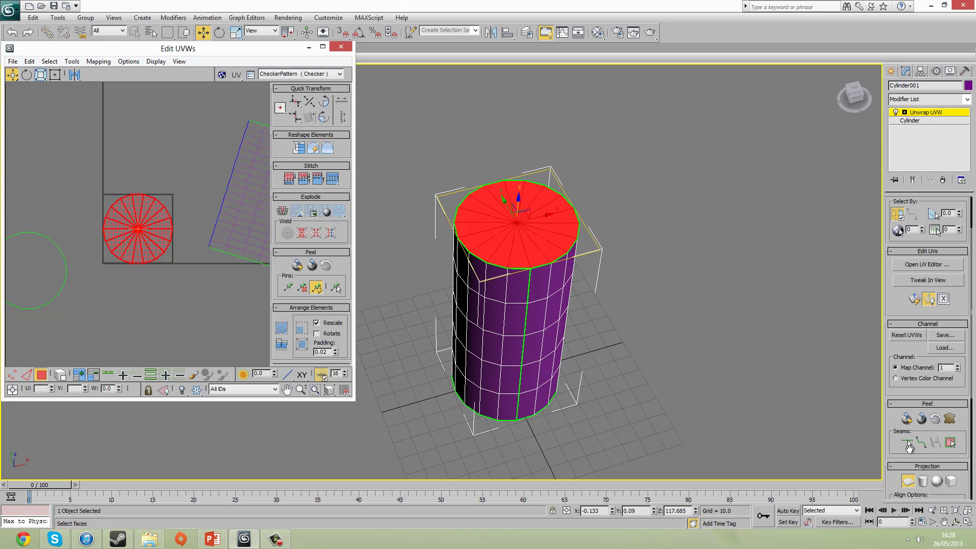
left_click(909, 482)
middle_click_drag(130, 181, 150, 203)
left_click_drag(177, 229, 81, 164)
left_click(151, 221)
middle_click_drag(150, 220, 198, 216)
Apply a planar projection to the bottom cap and move its round shell outside the UV tile, just below the top cap's shell.
left_click_drag(178, 247, 29, 367)
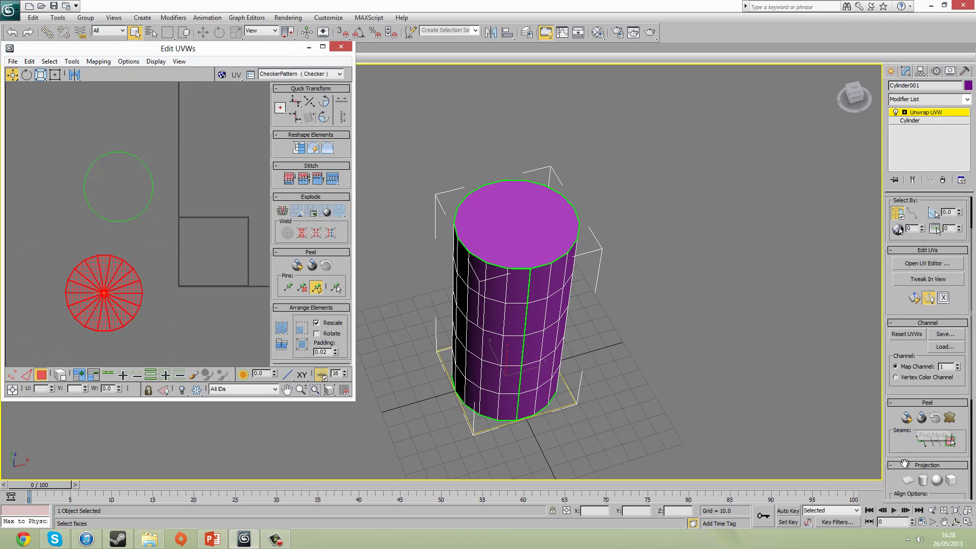
left_click(908, 480)
left_click(908, 481)
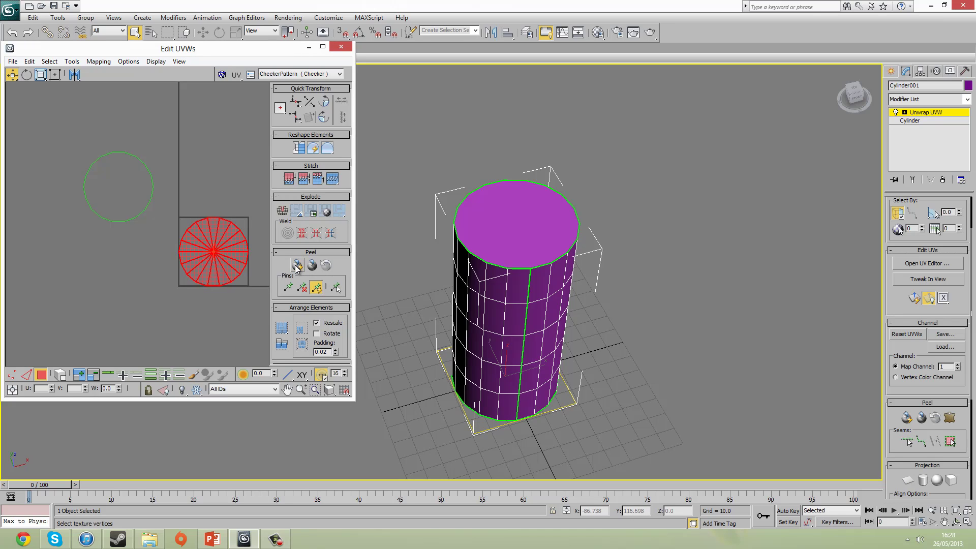
left_click(208, 185)
left_click_drag(164, 231, 163, 230)
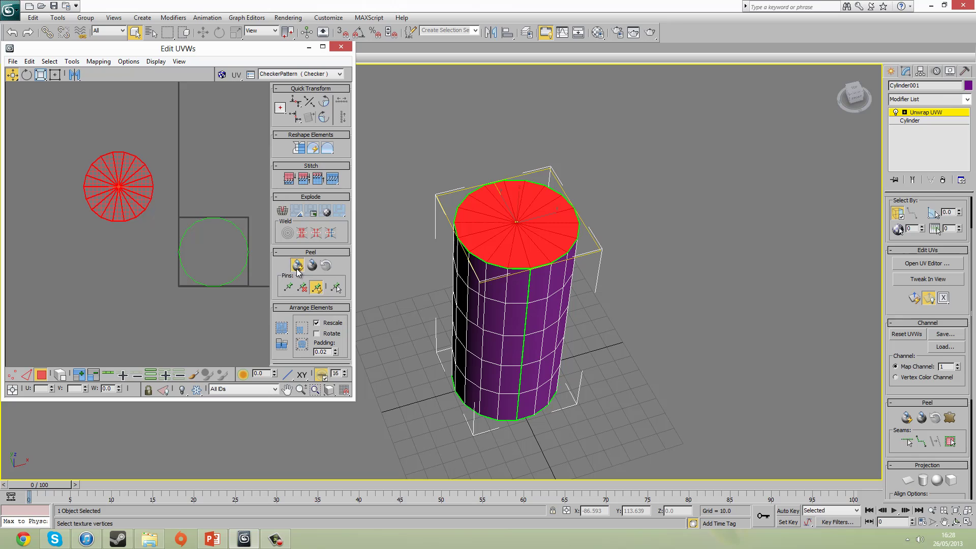
left_click(216, 239)
left_click_drag(216, 238, 120, 242)
left_click(191, 195)
middle_click_drag(200, 193, 166, 195)
Select the whole tilted side shell and peel it into an upright rectangular grid.
mouse_move(494, 294)
middle_mouse_down()
mouse_move(506, 297)
mouse_move(486, 296)
middle_mouse_up()
middle_click_drag(486, 296, 492, 235, "alt")
scroll(237, 234, "down", 2)
middle_click_drag(237, 234, 83, 227)
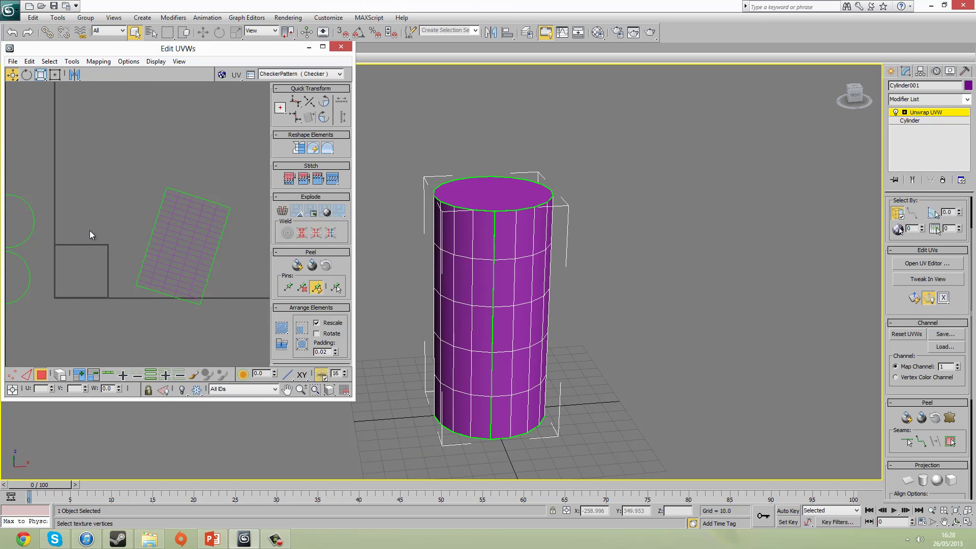
left_click(191, 232)
left_click(239, 208)
left_click_drag(245, 160, 83, 350)
left_click(312, 265)
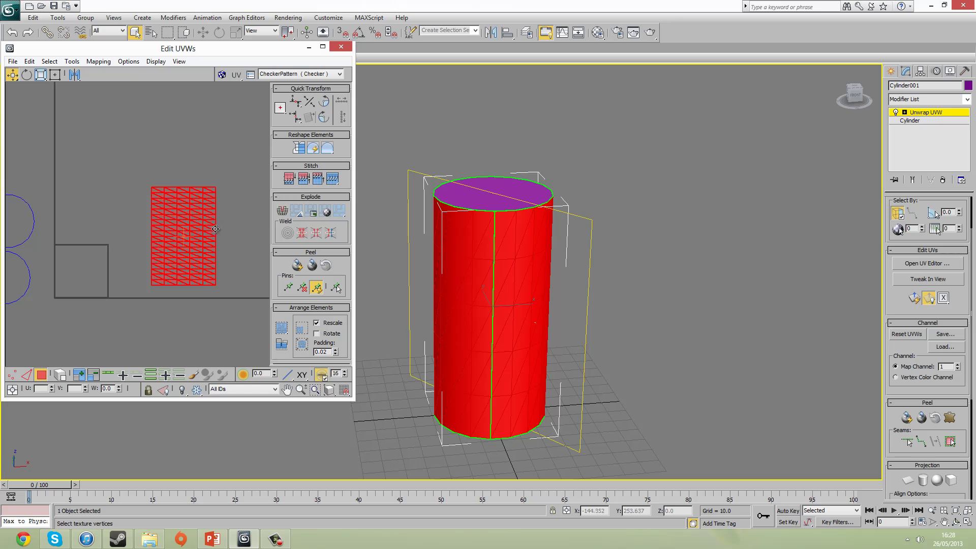
left_click(226, 213)
Examine the side shell's grid and how it sits beside the two cap shells in the UV editor.
scroll(210, 204, "up", 3)
scroll(112, 178, "down", 4)
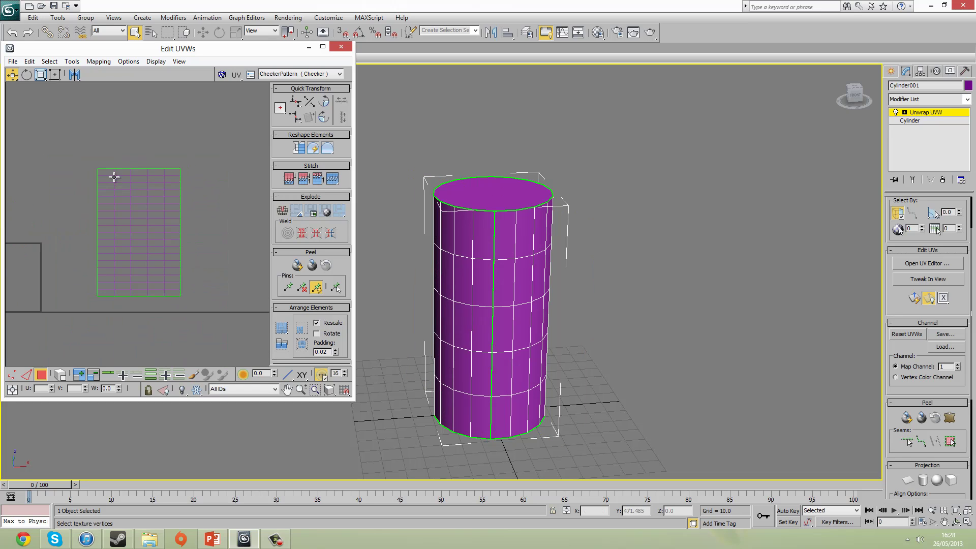
middle_click_drag(155, 314, 182, 314)
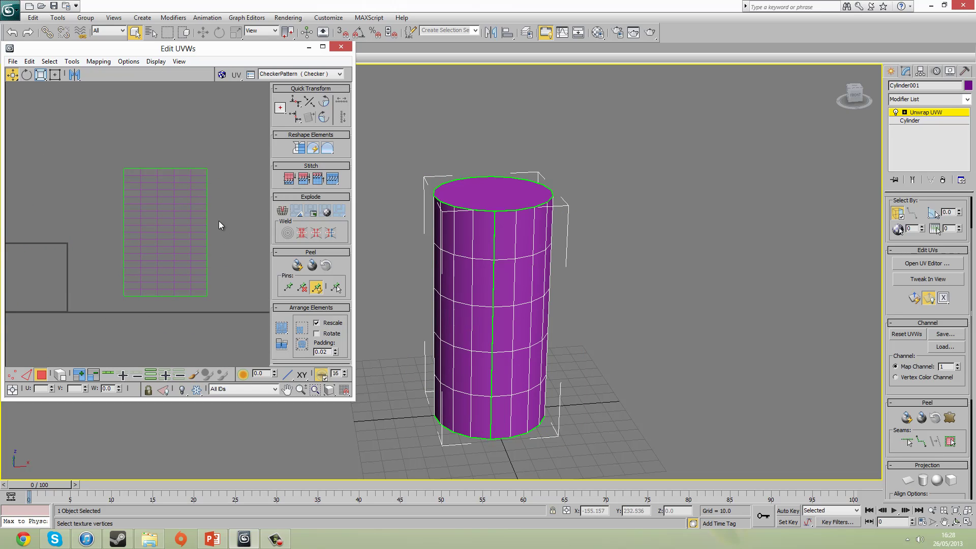
left_click(142, 246)
middle_click_drag(142, 246, 178, 228)
left_click(134, 214)
scroll(121, 209, "down", 1)
middle_click_drag(169, 182, 174, 192)
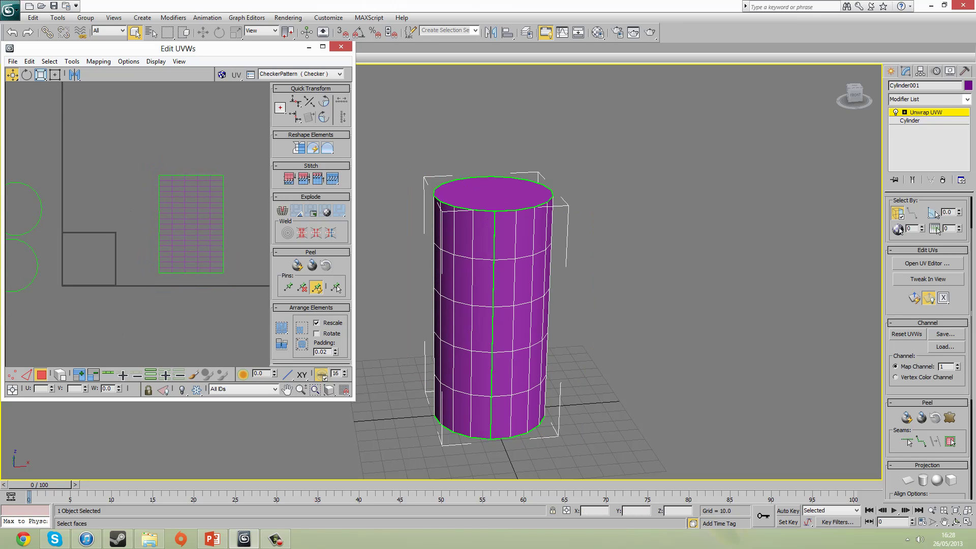